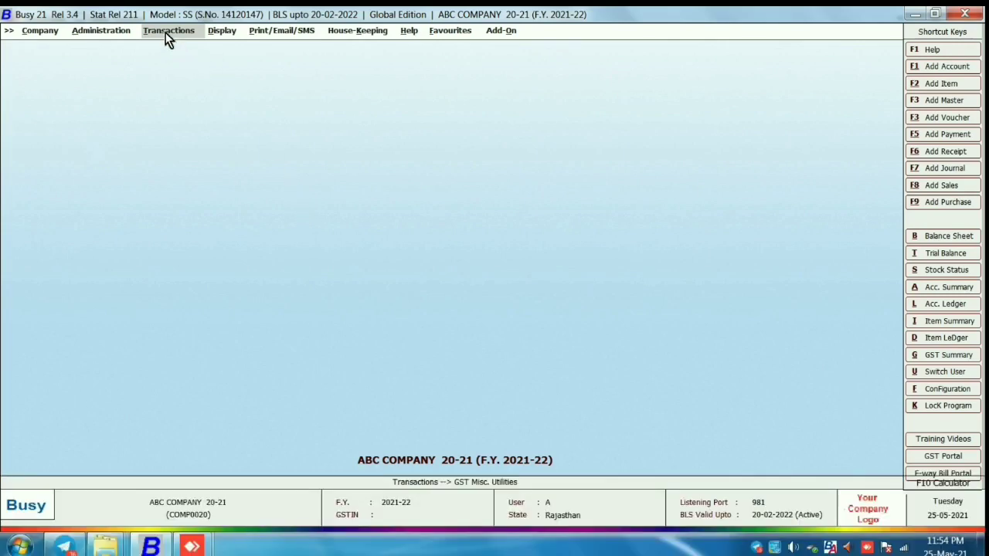
# Open online HSN validation for multiple HSN codes and load the data for all items
pyautogui.click(166, 32)
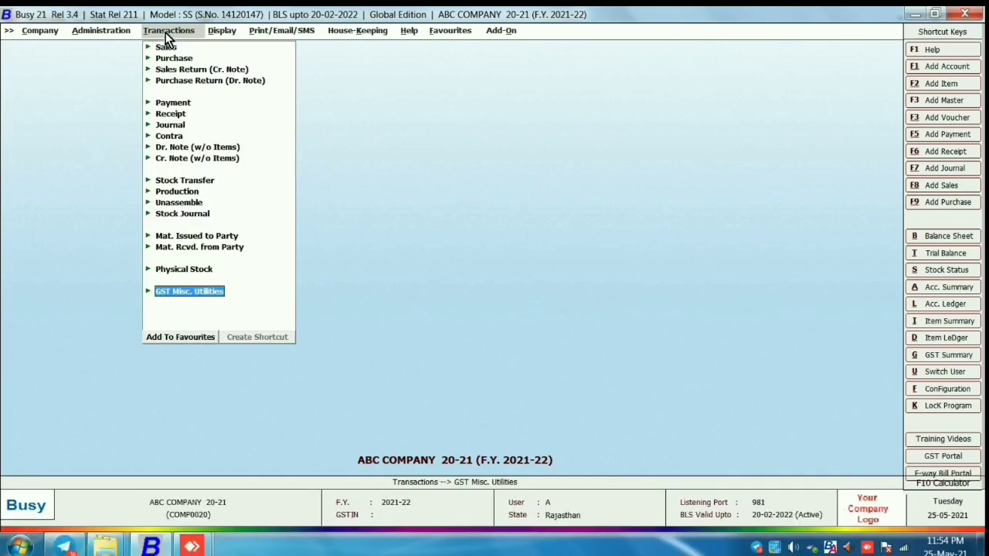
pyautogui.click(179, 295)
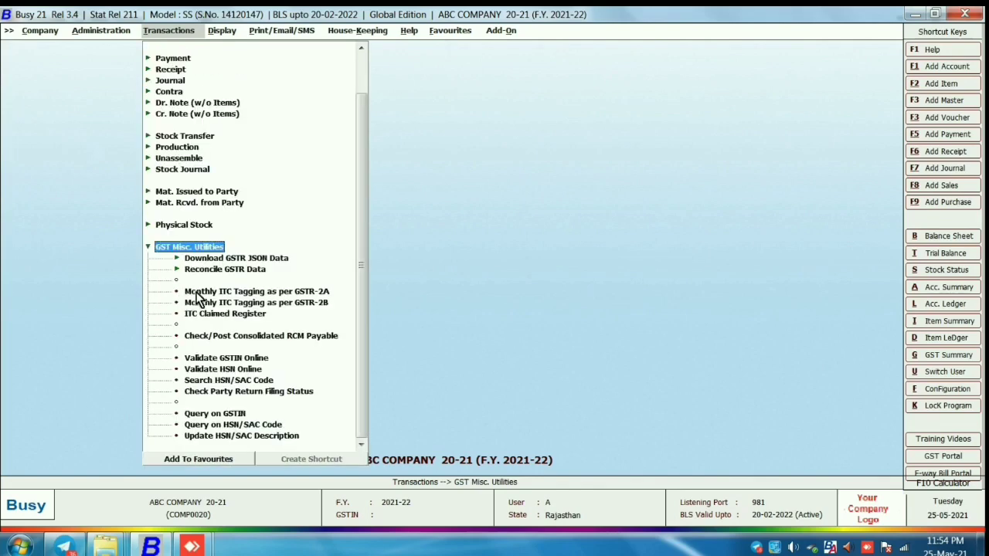
pyautogui.doubleClick(219, 371)
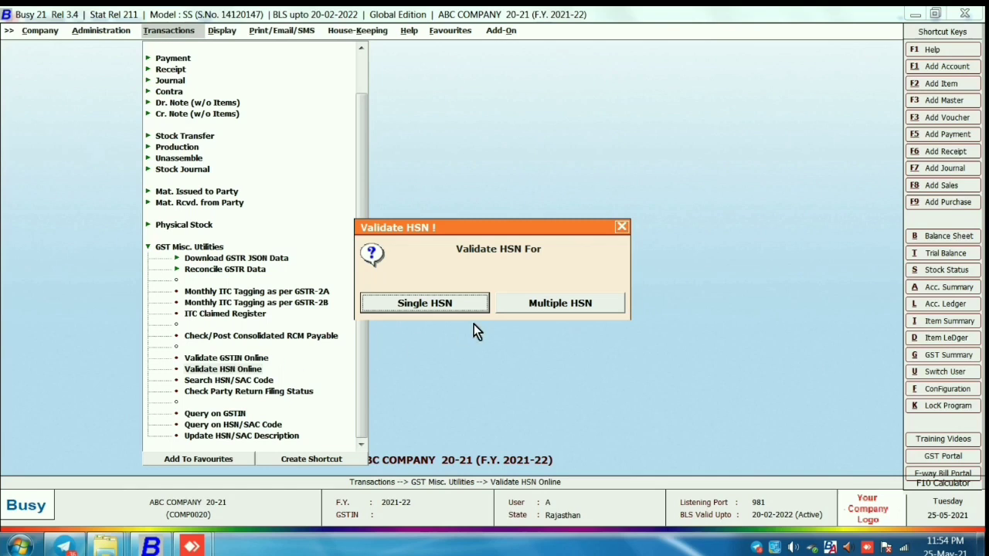
pyautogui.click(567, 304)
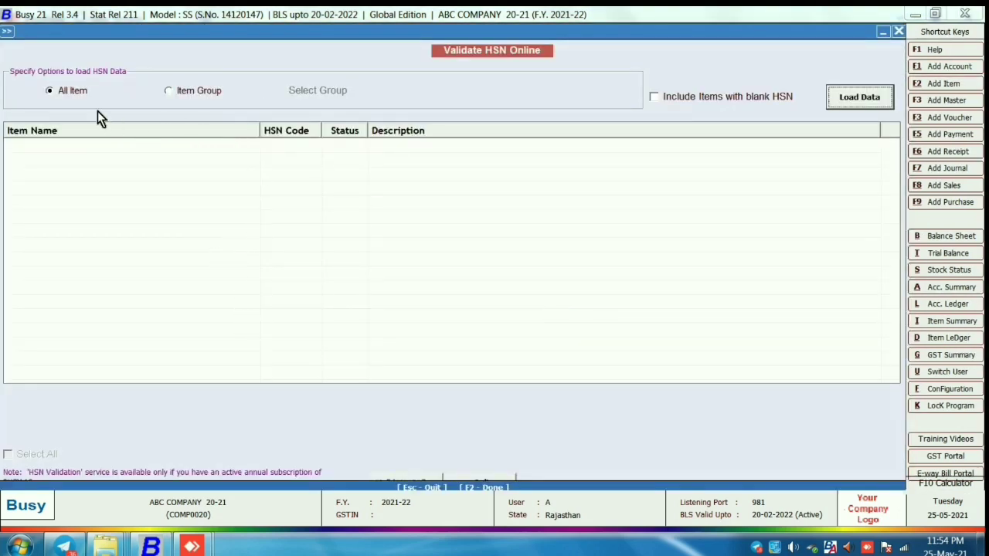
pyautogui.click(856, 99)
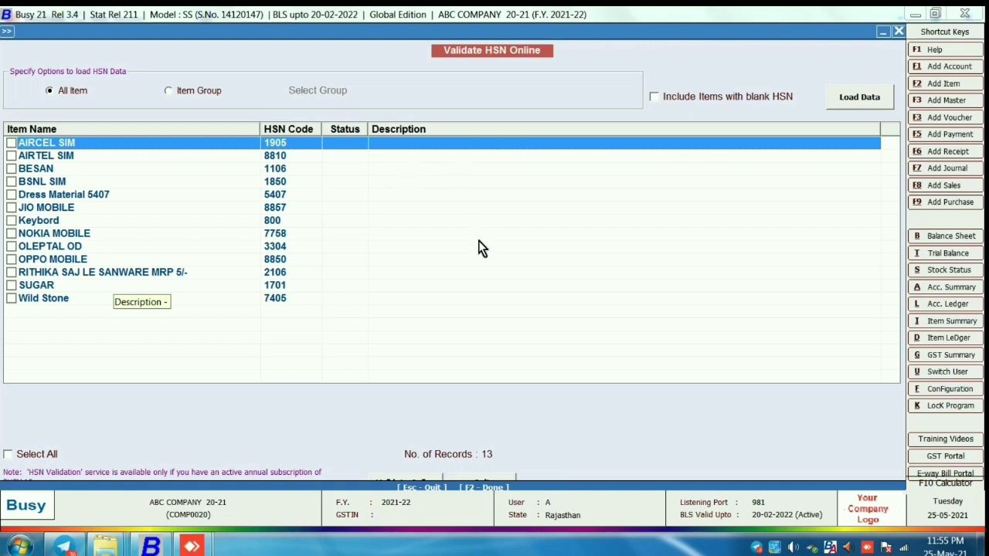
# Validate the HSN code of the AIRCEL SIM item
pyautogui.click(12, 143)
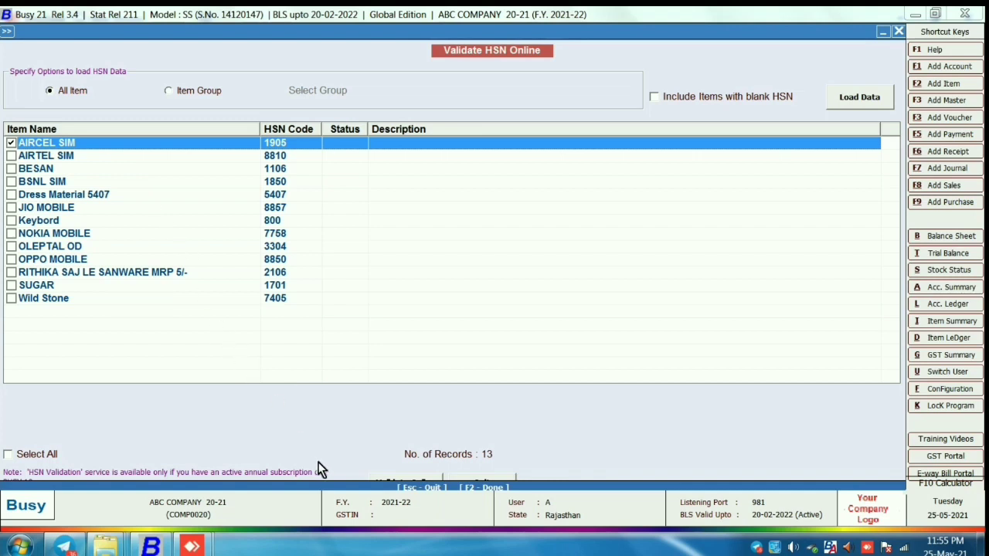
pyautogui.click(432, 478)
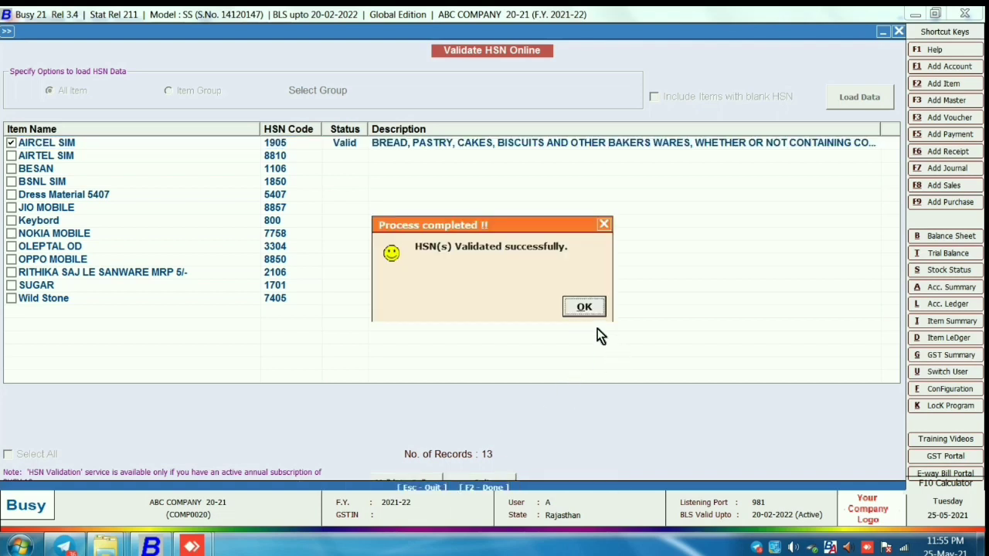
pyautogui.click(585, 307)
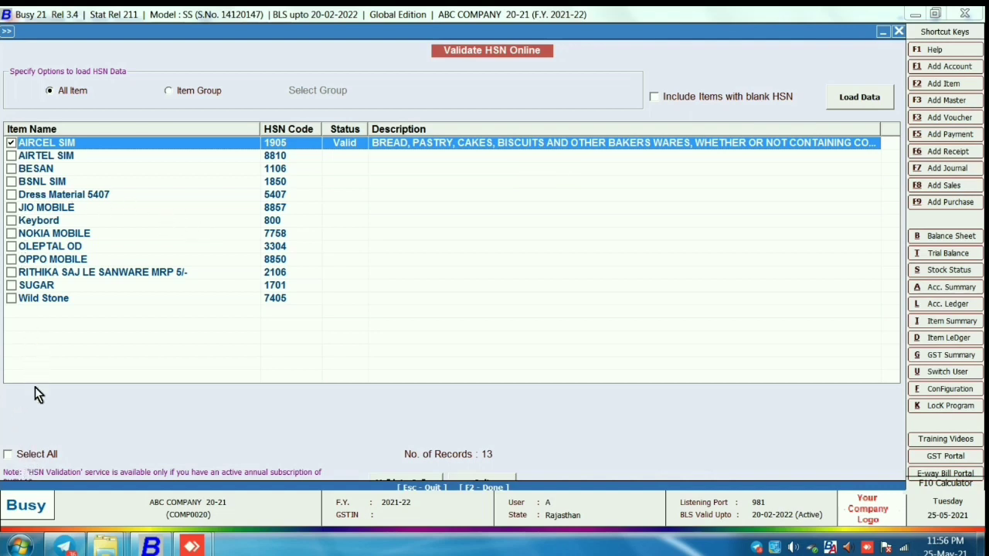
# Select all loaded items and validate their HSN codes together
pyautogui.click(25, 457)
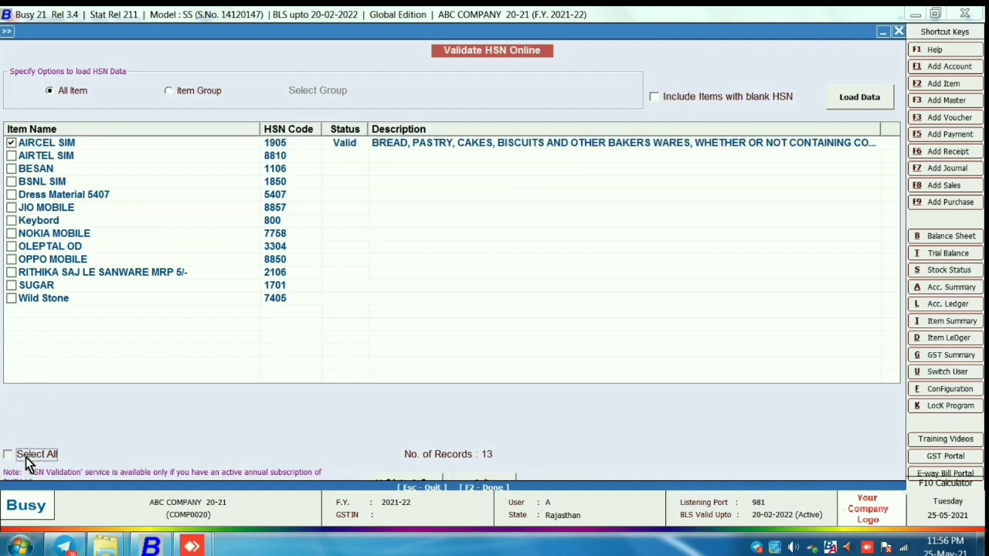
pyautogui.click(415, 491)
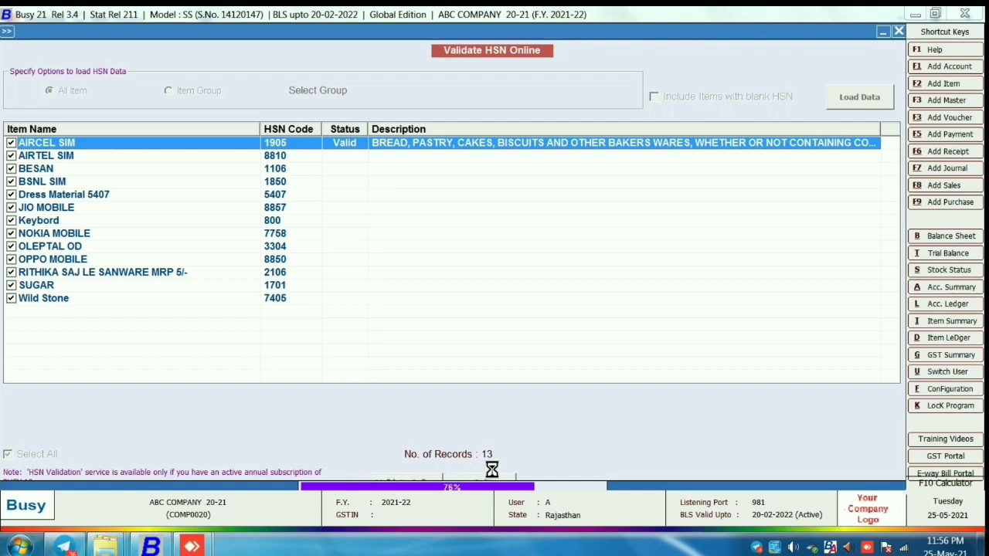
pyautogui.click(570, 309)
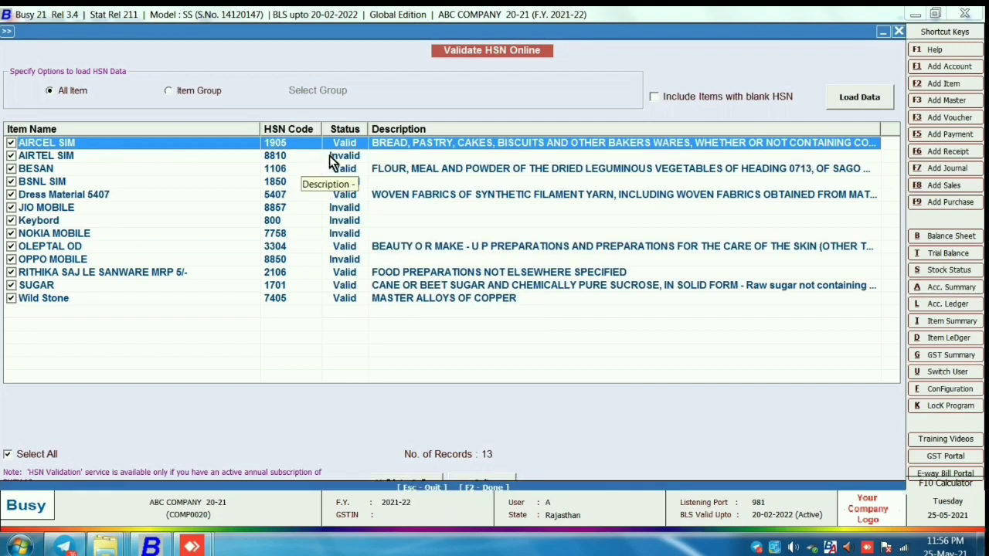
# Sort the validated items by status, and leave the HSN validation screen
pyautogui.click(347, 130)
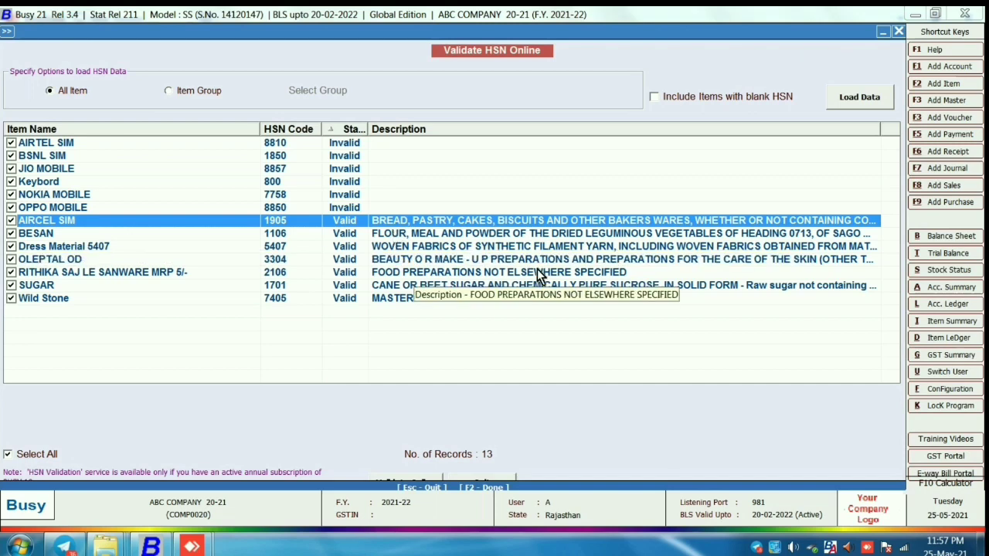
pyautogui.press('Escape')
pyautogui.press('Escape')
pyautogui.press('Escape')
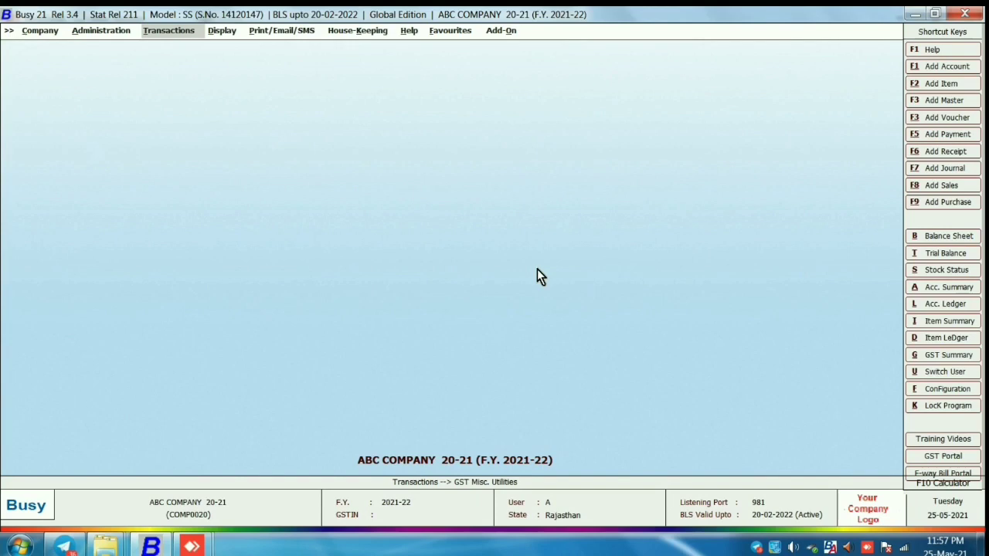
# Open a blank form for adding a new item master
pyautogui.press('Left')
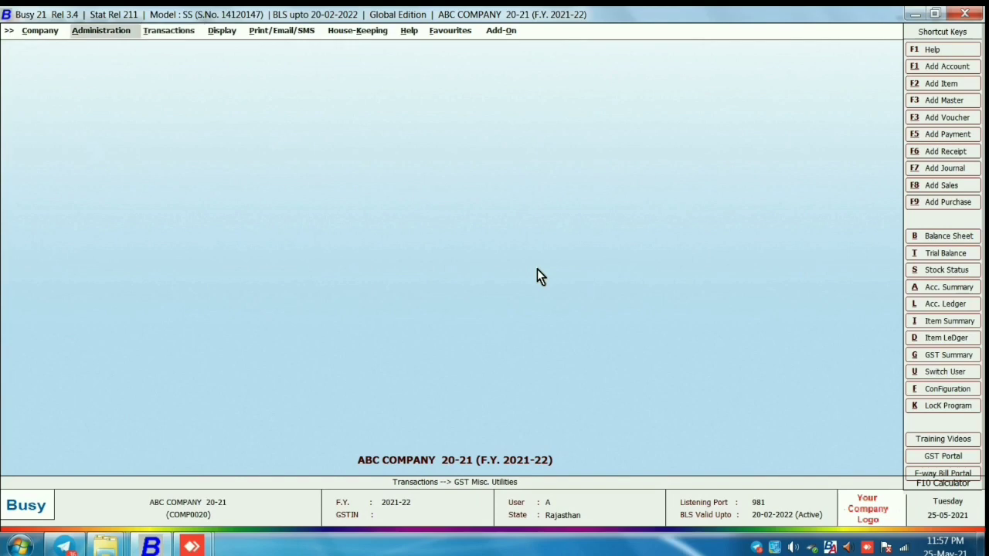
pyautogui.press('Return')
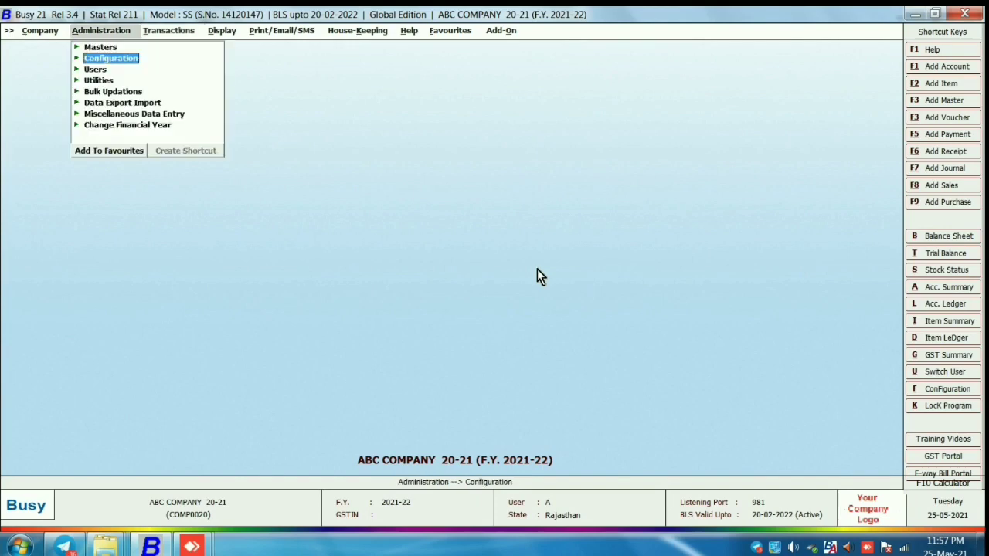
pyautogui.press('Up')
pyautogui.press('Return')
pyautogui.press('Down')
pyautogui.press('Down')
pyautogui.press('Down')
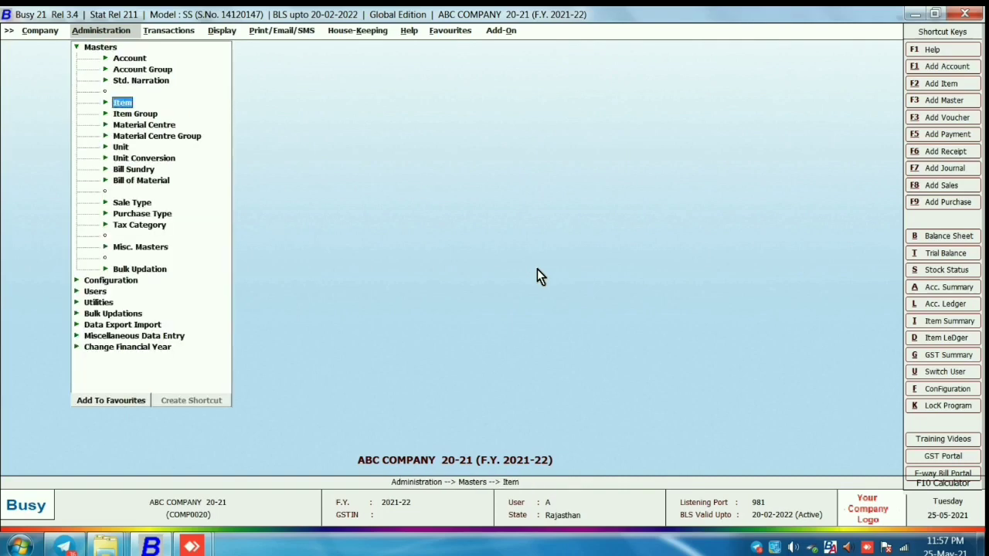
pyautogui.press('Return')
pyautogui.press('Return')
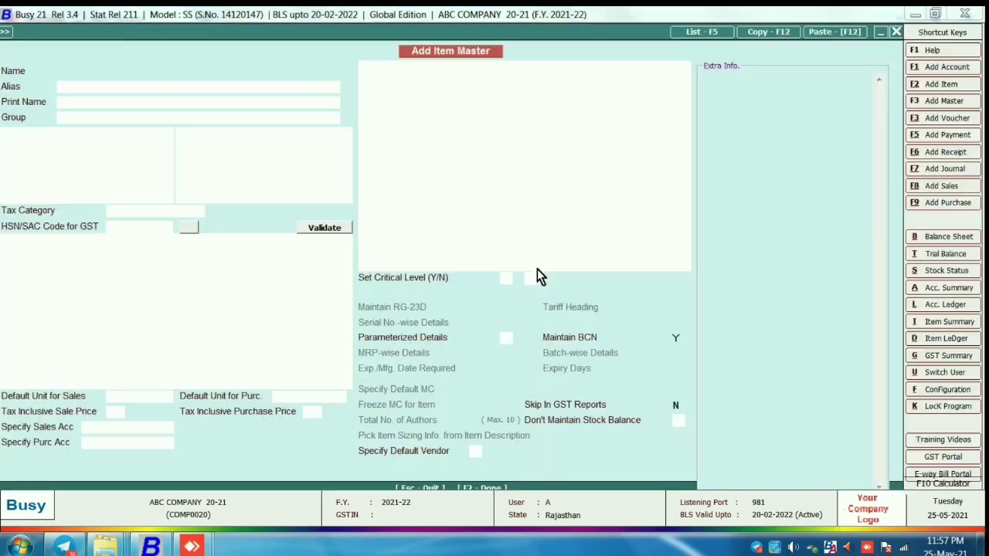
# Name the new item MOBILE NOKIA, keeping the alias blank and the same print name
pyautogui.write('MOBILE')
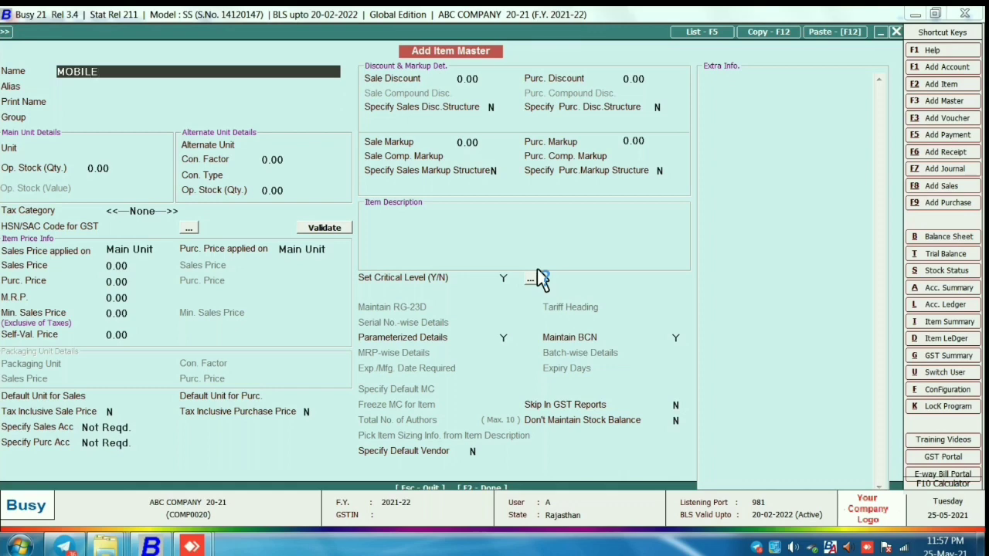
pyautogui.write(' NOKIA')
pyautogui.press('Return')
pyautogui.press('Return')
pyautogui.press('Return')
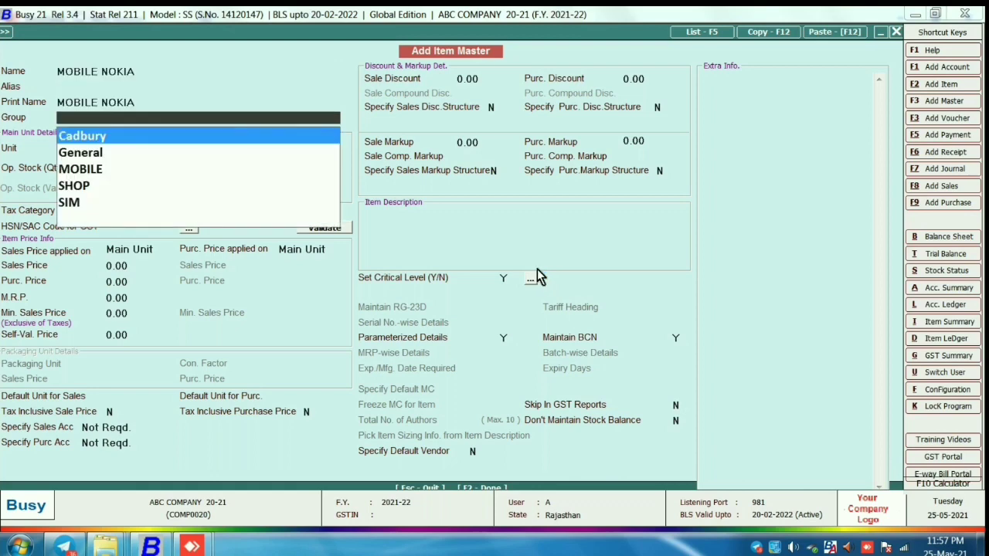
# Assign the item to the General group and set its main unit to Pcs
pyautogui.write('GE')
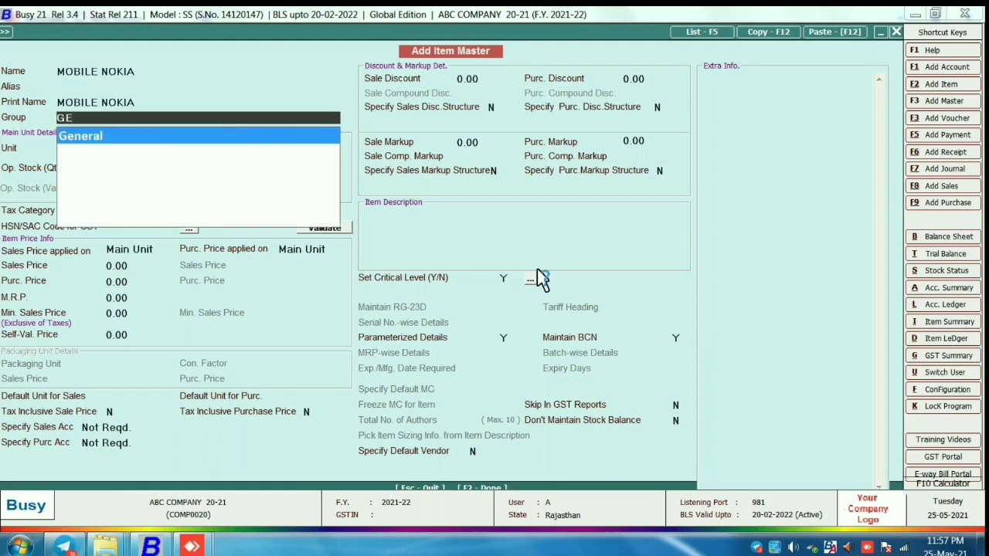
pyautogui.press('Return')
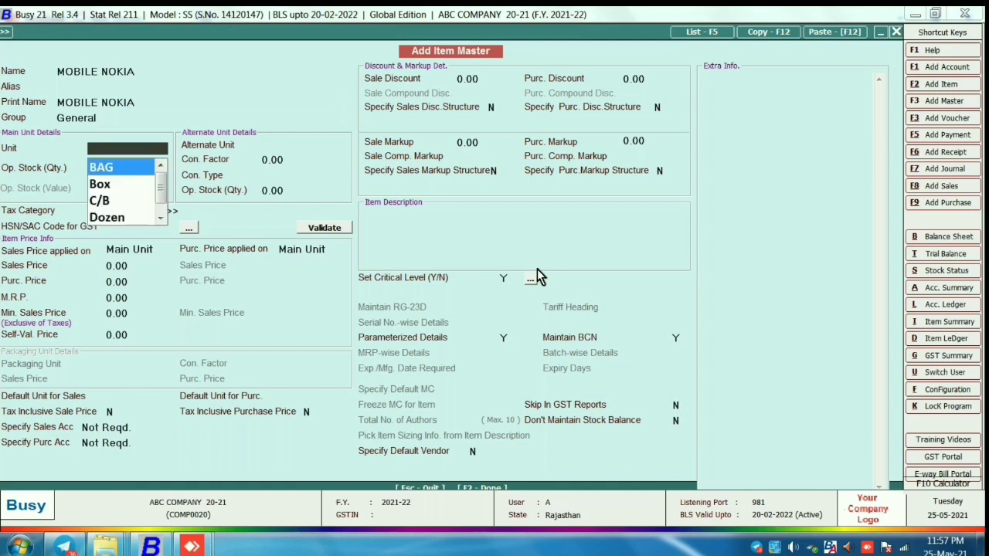
pyautogui.write('PCS')
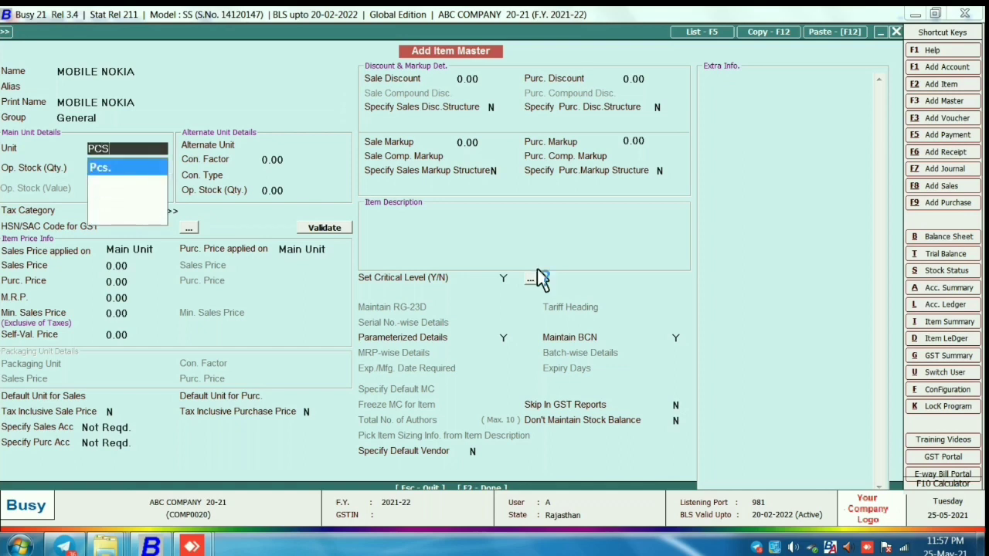
pyautogui.press('Return')
pyautogui.press('Return')
pyautogui.press('Return')
pyautogui.press('Return')
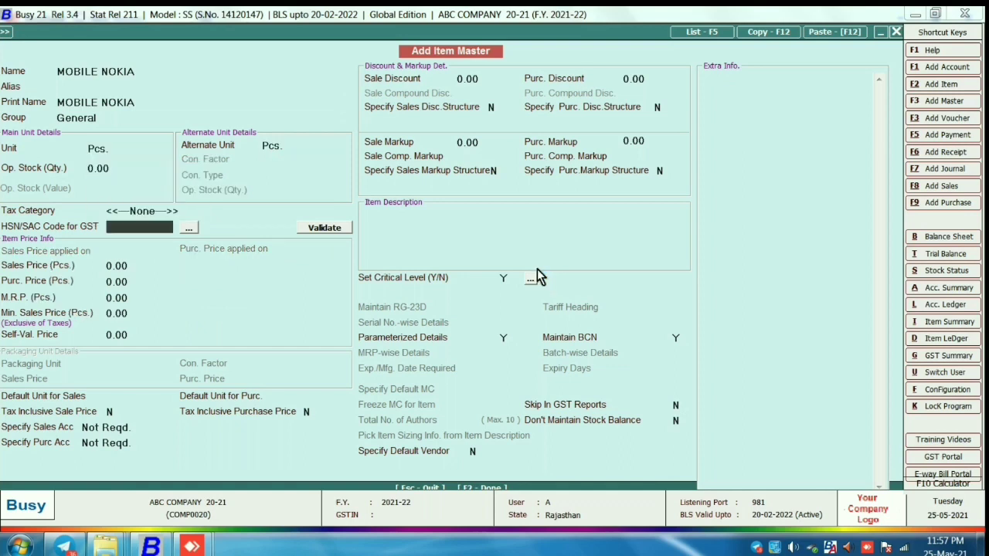
pyautogui.press('Return')
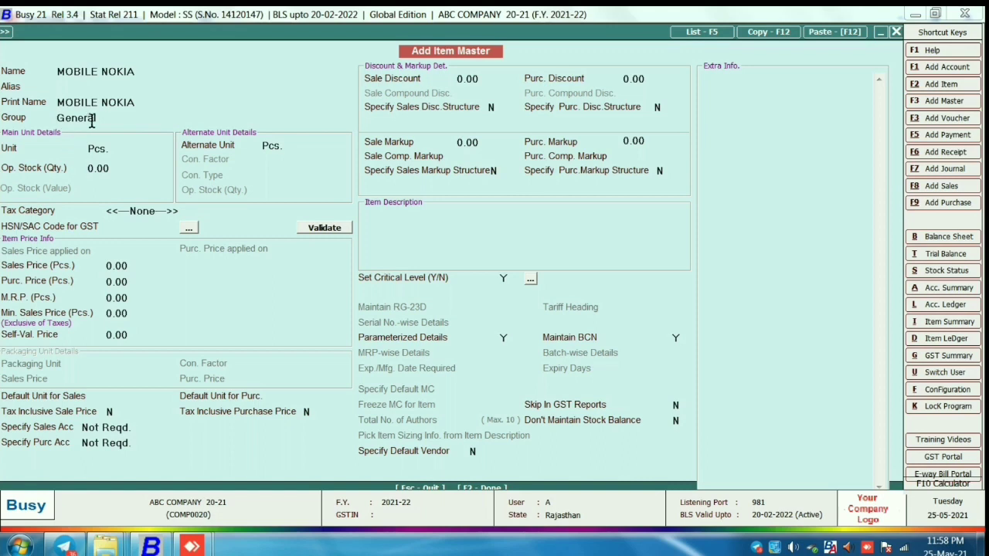
# Set the item's tax category to GST 18%
pyautogui.click(144, 210)
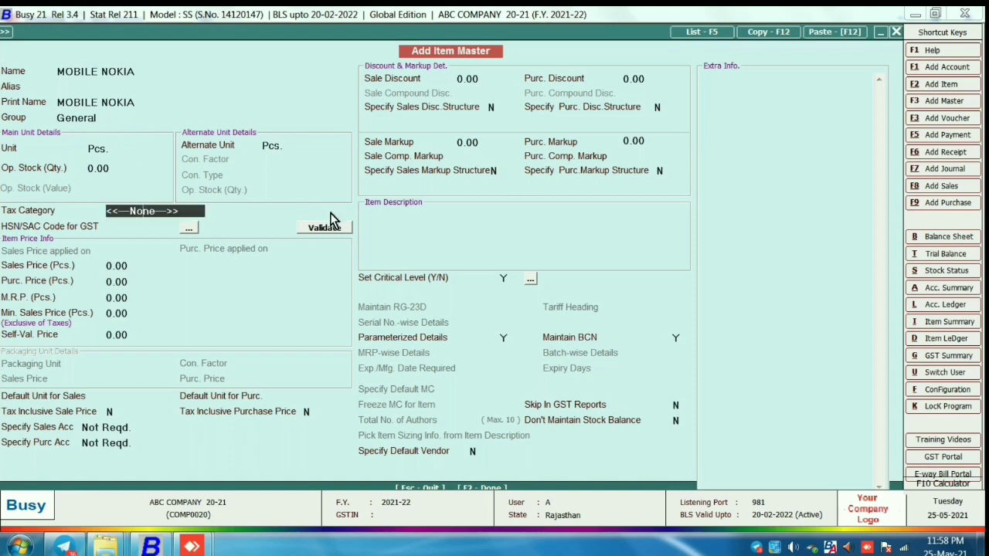
pyautogui.press('BackSpace')
pyautogui.press('BackSpace')
pyautogui.press('BackSpace')
pyautogui.press('BackSpace')
pyautogui.press('BackSpace')
pyautogui.press('BackSpace')
pyautogui.press('BackSpace')
pyautogui.press('BackSpace')
pyautogui.press('BackSpace')
pyautogui.press('BackSpace')
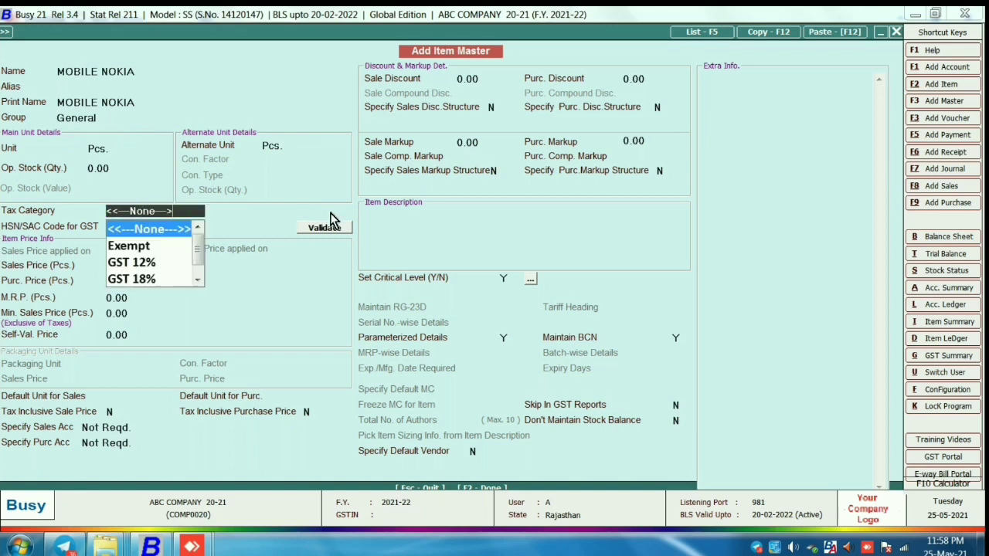
pyautogui.press('BackSpace')
pyautogui.press('BackSpace')
pyautogui.write('18')
pyautogui.press('Return')
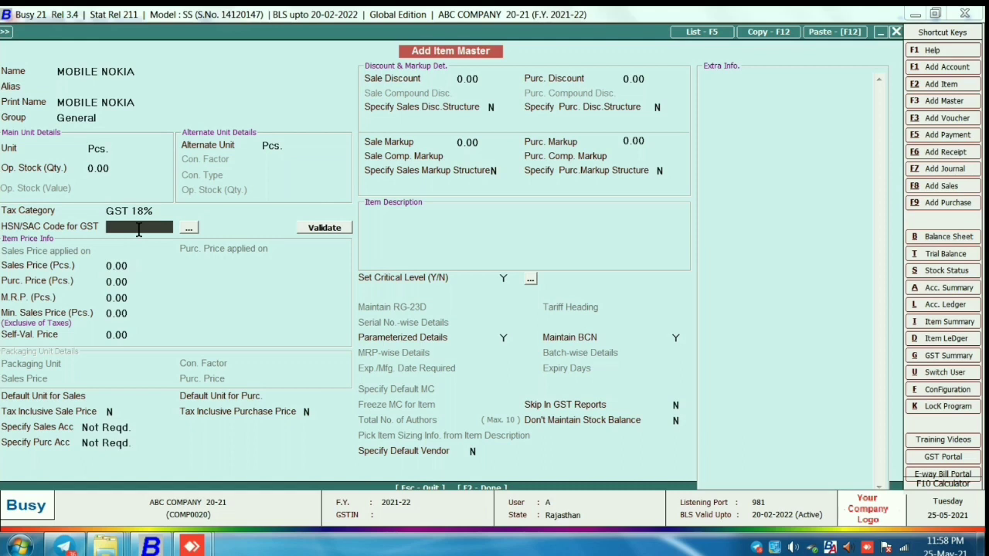
# Enter 8517 as the item's HSN/SAC code for GST and validate it
pyautogui.write('8517')
pyautogui.click(323, 231)
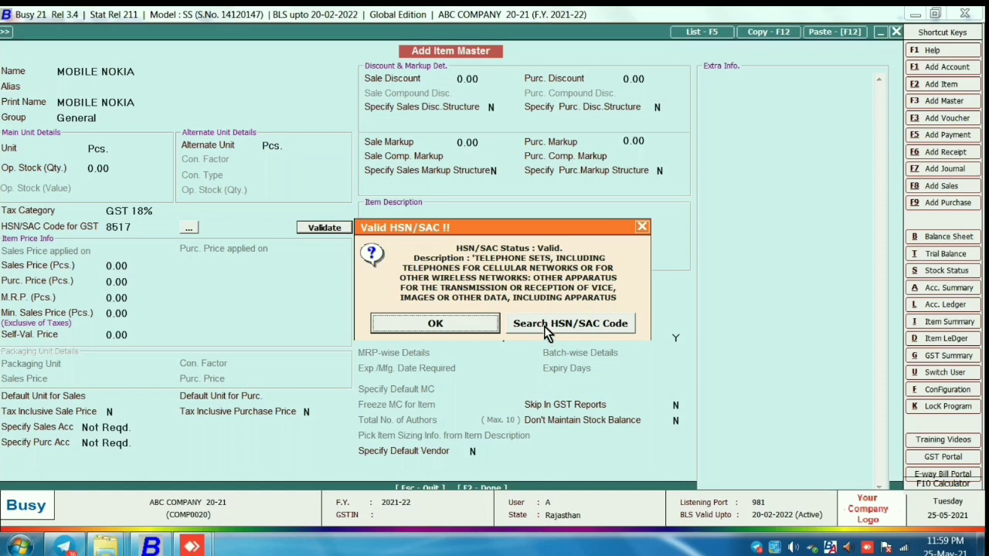
# Search the HSN/SAC codes for 8517 and highlight entry 85171211 for mobile phones other than push button type
pyautogui.click(584, 323)
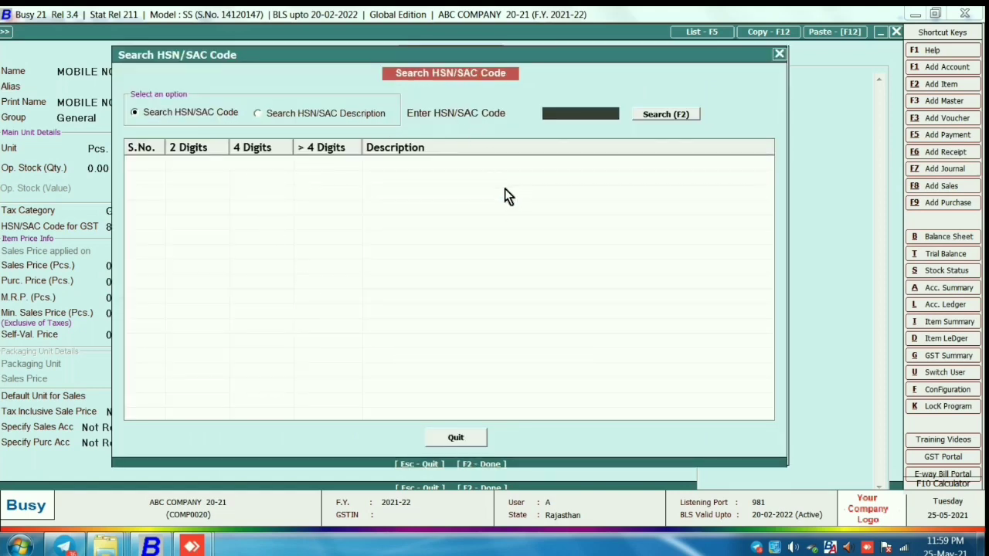
pyautogui.click(556, 113)
pyautogui.write('8517')
pyautogui.click(653, 116)
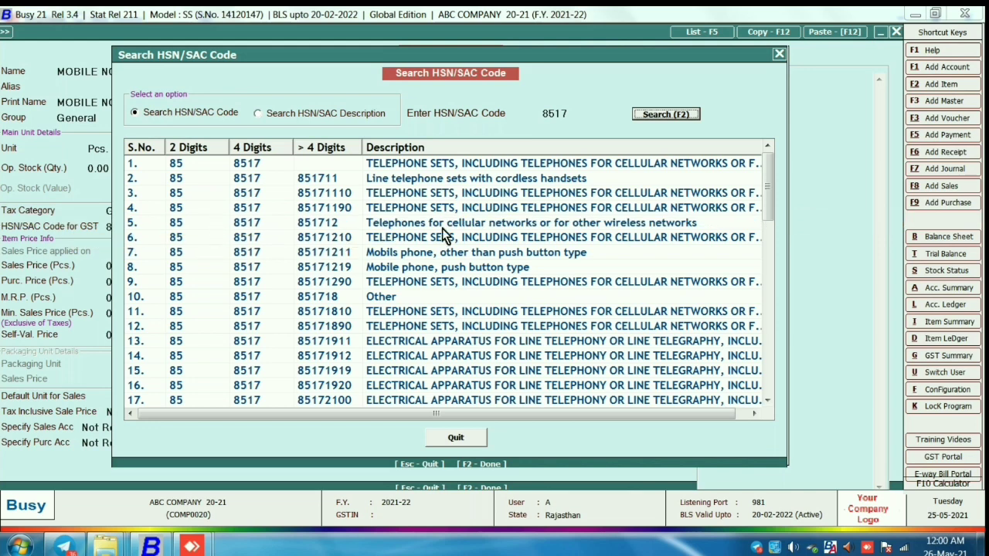
pyautogui.click(336, 253)
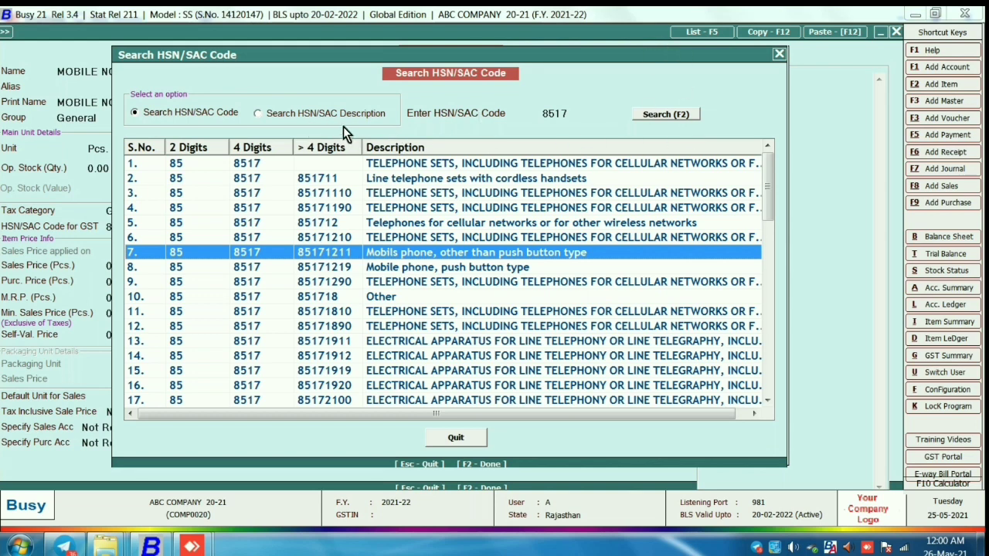
# Search the HSN/SAC descriptions for OIL and highlight entry 12071090
pyautogui.click(281, 113)
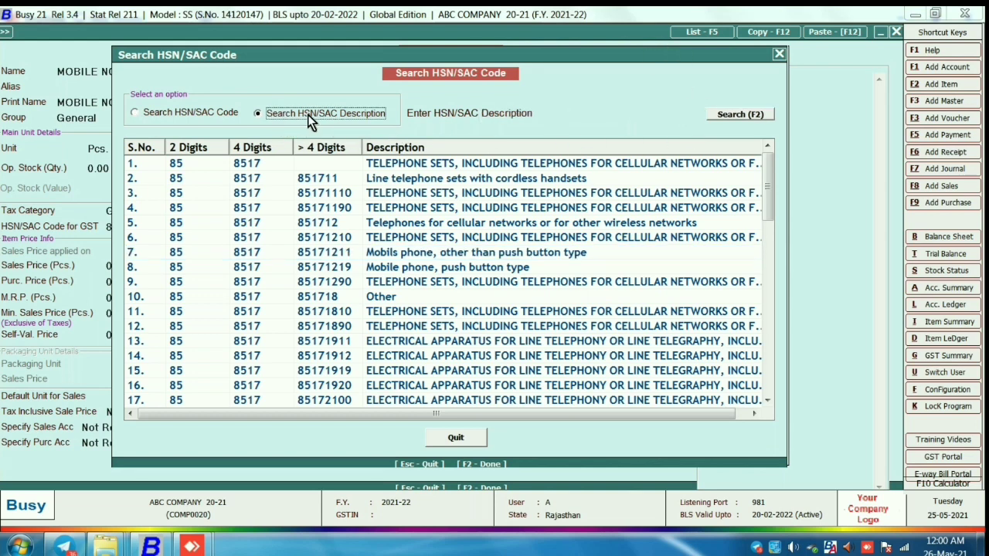
pyautogui.click(568, 114)
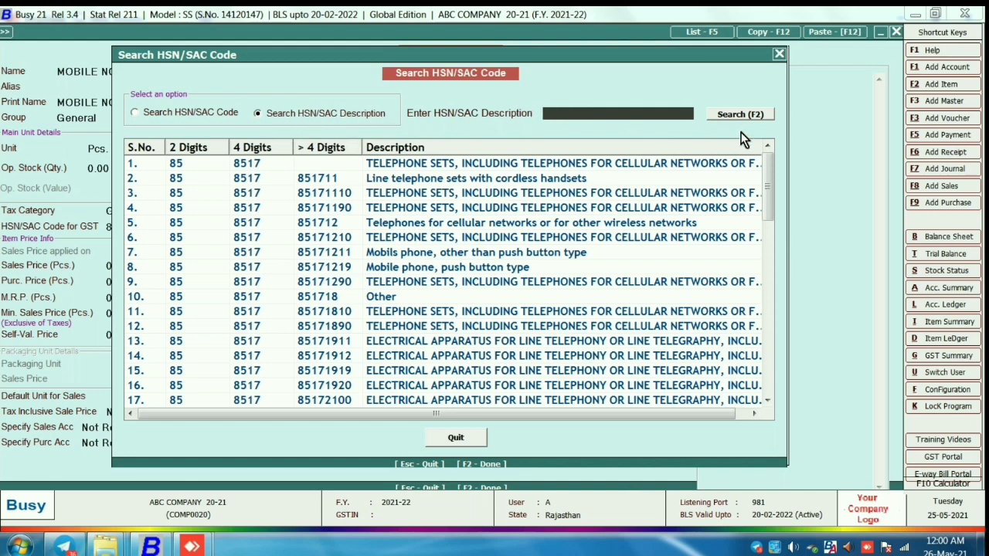
pyautogui.write('OIL')
pyautogui.click(730, 116)
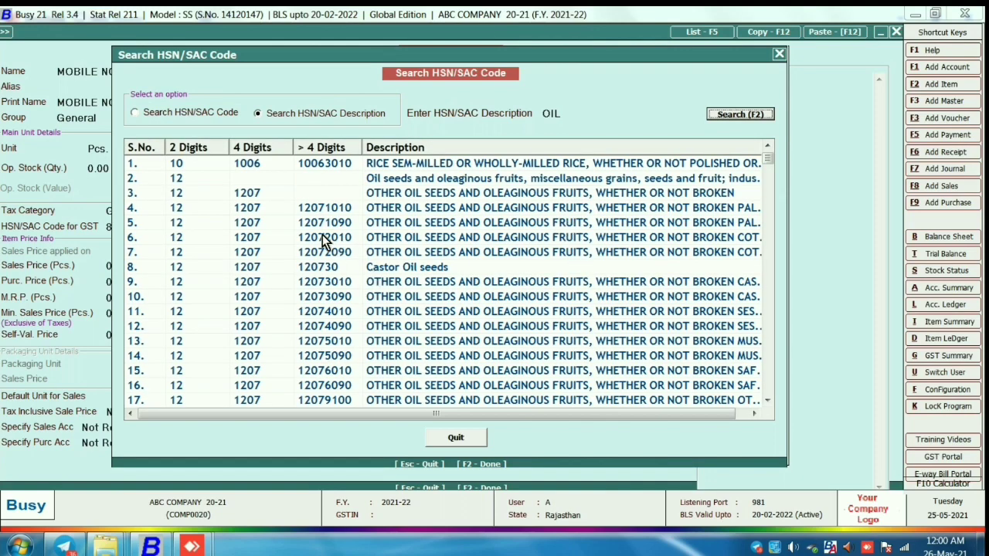
pyautogui.click(510, 228)
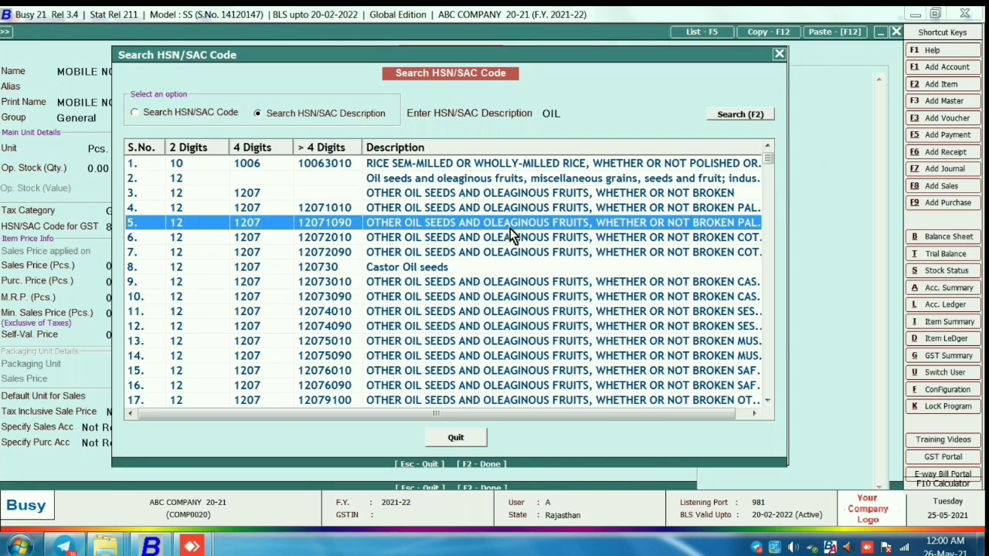
# Look through the HSN/SAC entries found for OIL, from the oil seed codes down to sunflower seed oil entry 15122910
pyautogui.press('Down')
pyautogui.press('Down')
pyautogui.press('Down')
pyautogui.press('Down')
pyautogui.press('Down')
pyautogui.press('Down')
pyautogui.press('Down')
pyautogui.press('Down')
pyautogui.press('Down')
pyautogui.press('Down')
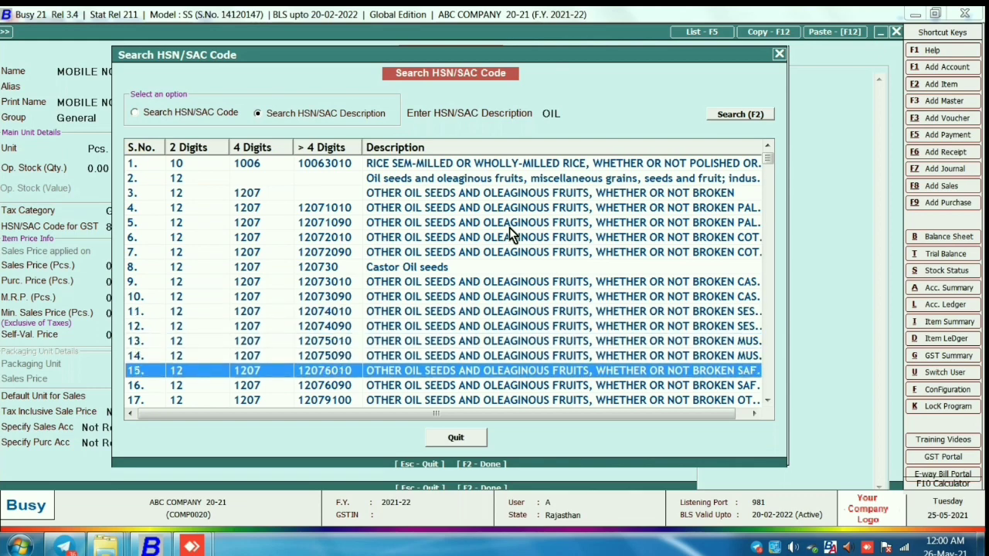
pyautogui.press('Down')
pyautogui.press('Down')
pyautogui.press('Down')
pyautogui.press('Down')
pyautogui.press('Down')
pyautogui.press('Down')
pyautogui.press('Down')
pyautogui.press('Down')
pyautogui.press('Down')
pyautogui.press('Down')
pyautogui.press('Down')
pyautogui.press('Down')
pyautogui.press('Down')
pyautogui.press('Down')
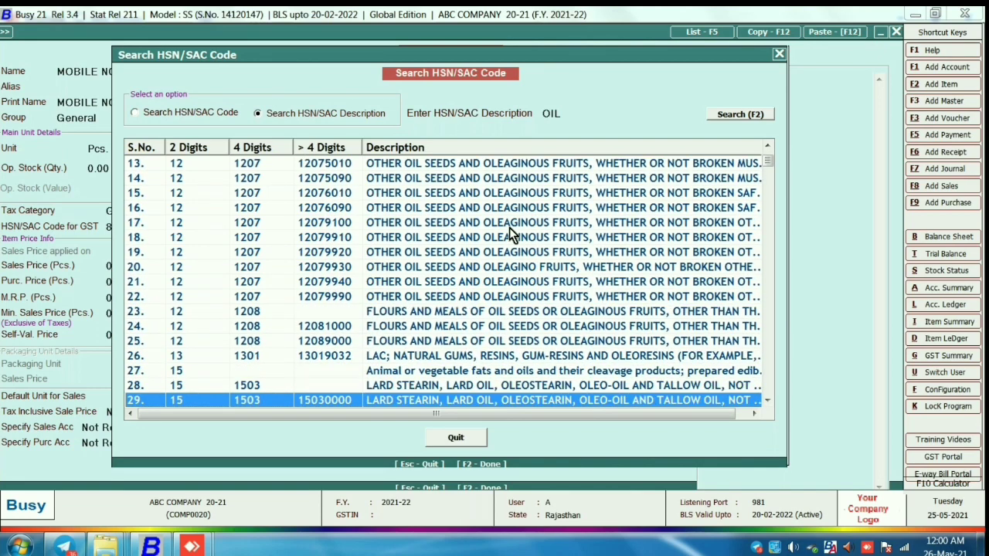
pyautogui.press('Down')
pyautogui.press('Down')
pyautogui.press('Down')
pyautogui.press('Down')
pyautogui.press('Down')
pyautogui.press('Down')
pyautogui.press('Down')
pyautogui.press('Down')
pyautogui.press('Down')
pyautogui.press('Down')
pyautogui.press('Down')
pyautogui.press('Down')
pyautogui.press('Down')
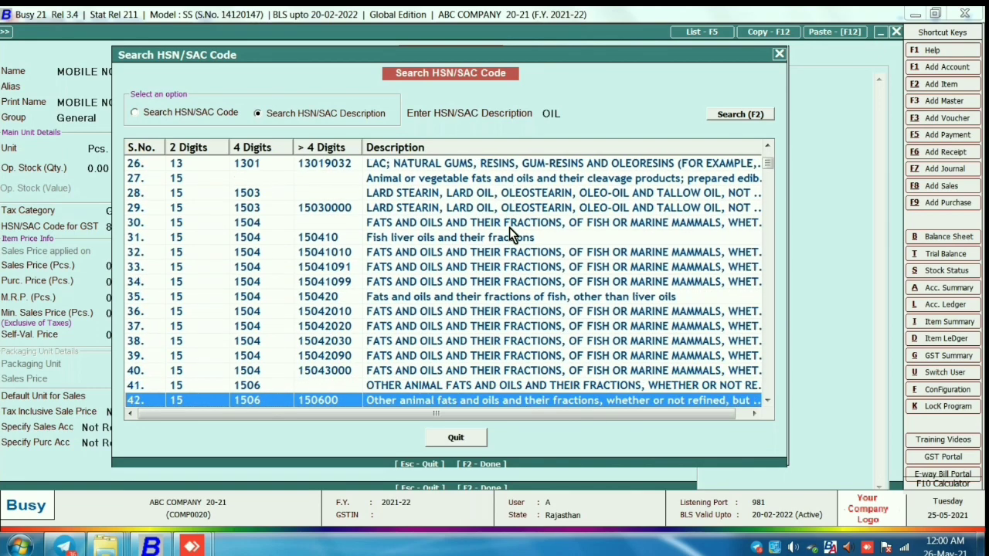
pyautogui.press('Down')
pyautogui.press('Down')
pyautogui.press('Down')
pyautogui.press('Down')
pyautogui.press('Down')
pyautogui.press('Down')
pyautogui.press('Down')
pyautogui.press('Down')
pyautogui.press('Down')
pyautogui.press('Down')
pyautogui.press('Down')
pyautogui.press('Down')
pyautogui.press('Down')
pyautogui.press('Down')
pyautogui.press('Down')
pyautogui.press('Down')
pyautogui.press('Down')
pyautogui.press('Down')
pyautogui.press('Down')
pyautogui.press('Down')
pyautogui.press('Up')
pyautogui.press('Up')
pyautogui.press('Up')
pyautogui.press('Up')
pyautogui.press('Down')
pyautogui.press('Down')
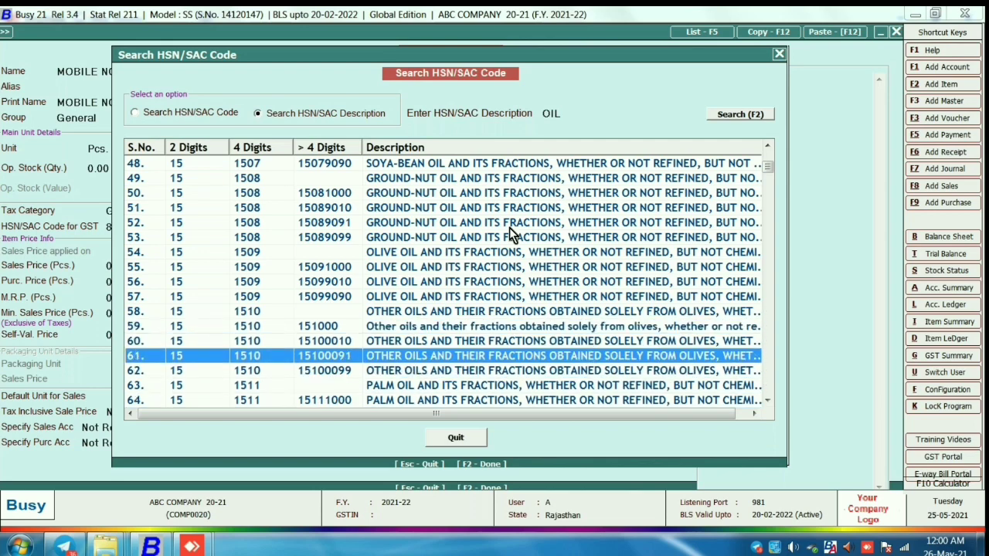
pyautogui.press('Down')
pyautogui.press('Down')
pyautogui.press('Down')
pyautogui.press('Down')
pyautogui.press('Down')
pyautogui.press('Down')
pyautogui.press('Down')
pyautogui.press('Down')
pyautogui.press('Down')
pyautogui.press('Down')
pyautogui.press('Down')
pyautogui.press('Down')
pyautogui.press('Down')
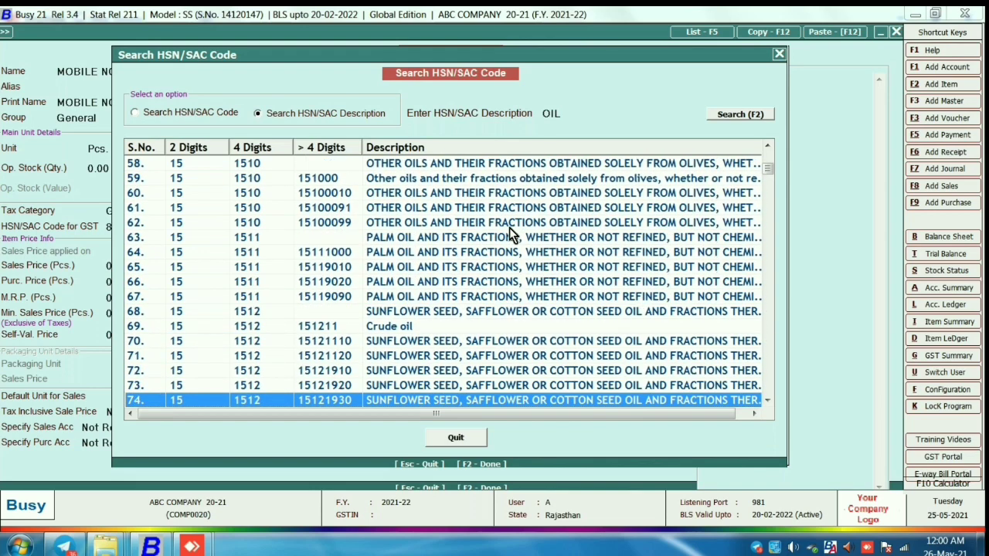
pyautogui.press('Down')
pyautogui.press('Down')
pyautogui.press('Down')
pyautogui.press('Down')
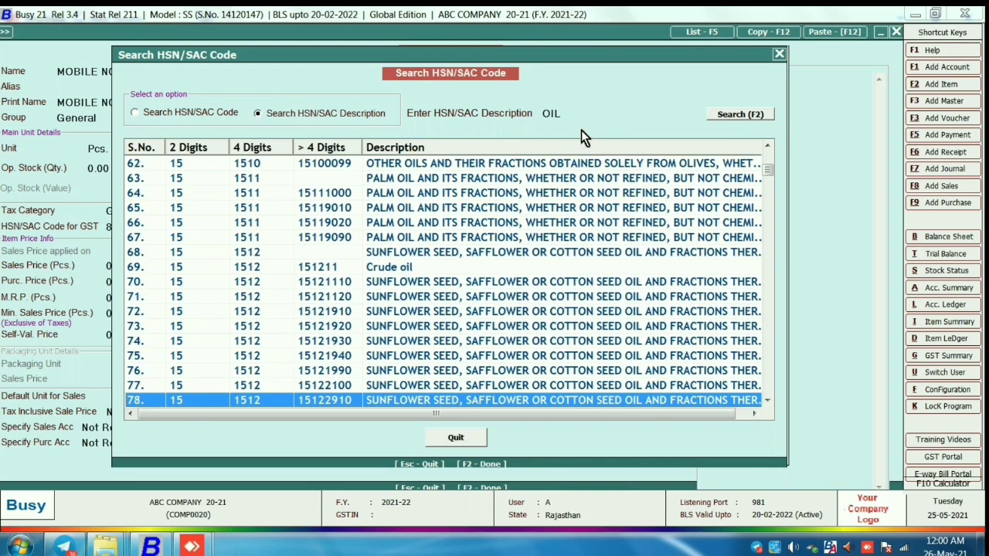
# Replace the description search term with PETROL and search the HSN/SAC descriptions for it
pyautogui.click(569, 116)
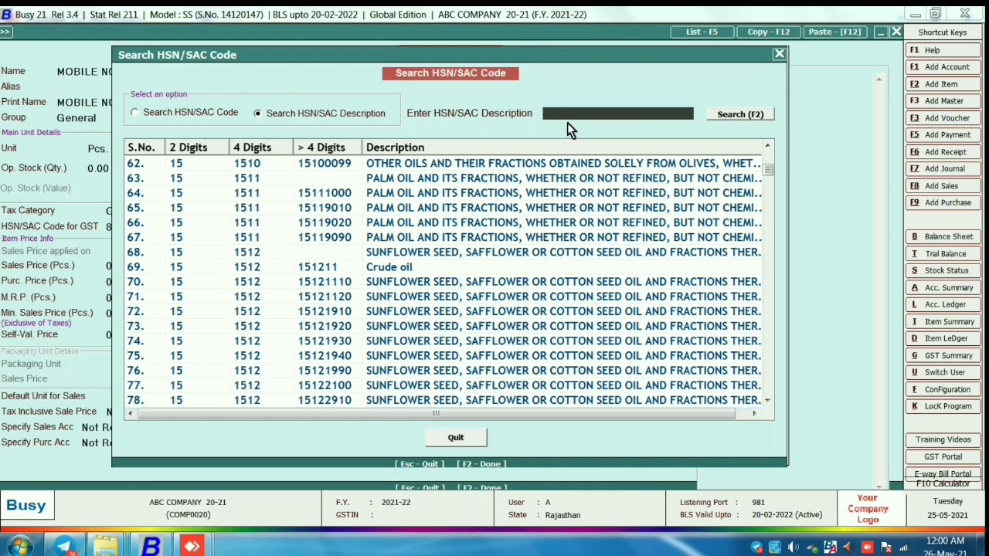
pyautogui.write('PETROL')
pyautogui.click(733, 114)
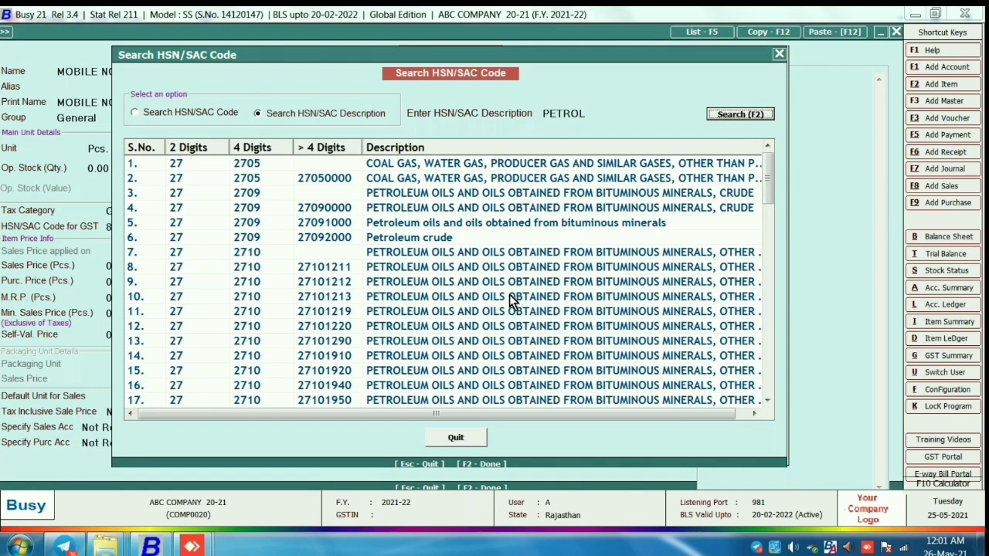
# Look through the HSN/SAC entries found for PETROL down to petroleum jelly entry 27121010, and close the code search
pyautogui.press('Down')
pyautogui.press('Down')
pyautogui.press('Down')
pyautogui.press('Down')
pyautogui.press('Down')
pyautogui.press('Down')
pyautogui.press('Down')
pyautogui.press('Down')
pyautogui.press('Down')
pyautogui.press('Down')
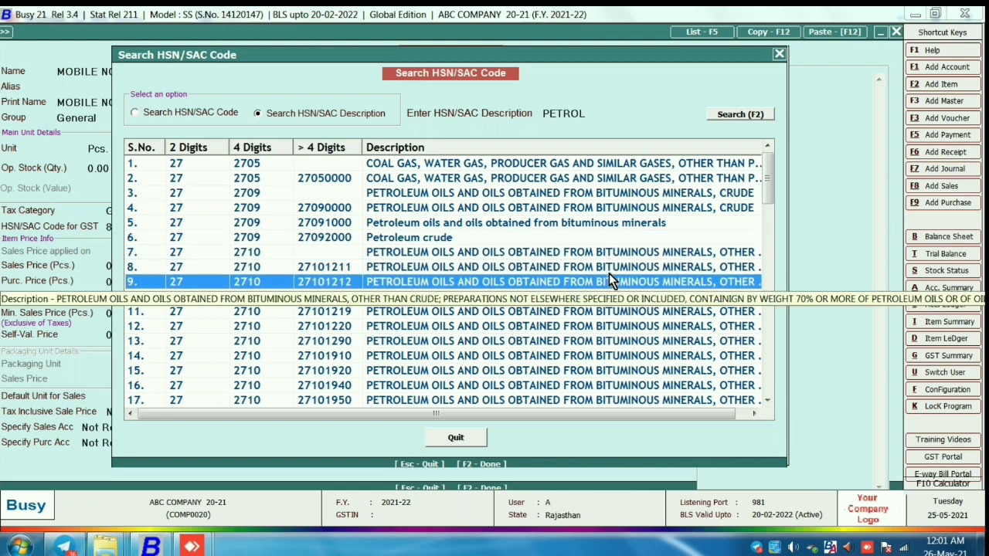
pyautogui.press('Down')
pyautogui.press('Down')
pyautogui.press('Down')
pyautogui.press('Down')
pyautogui.press('Down')
pyautogui.press('Down')
pyautogui.press('Down')
pyautogui.press('Down')
pyautogui.press('Down')
pyautogui.press('Down')
pyautogui.press('Down')
pyautogui.press('Down')
pyautogui.press('Down')
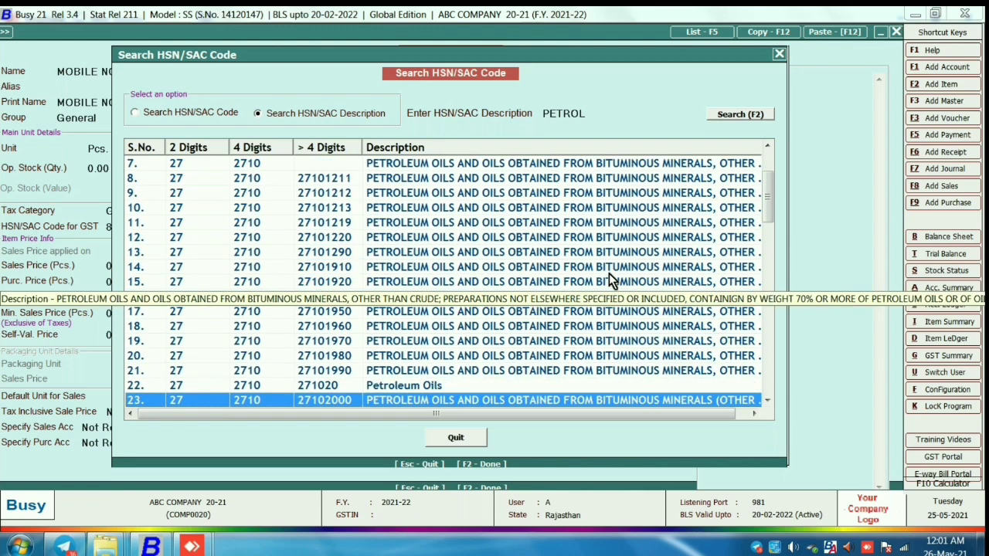
pyautogui.press('Down')
pyautogui.press('Down')
pyautogui.press('Down')
pyautogui.press('Down')
pyautogui.press('Down')
pyautogui.press('Down')
pyautogui.press('Down')
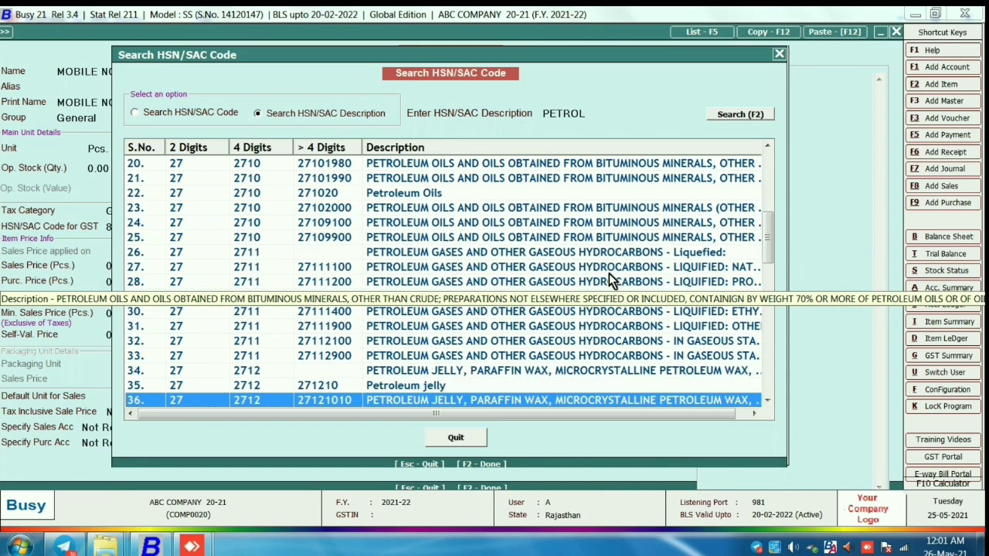
pyautogui.press('Escape')
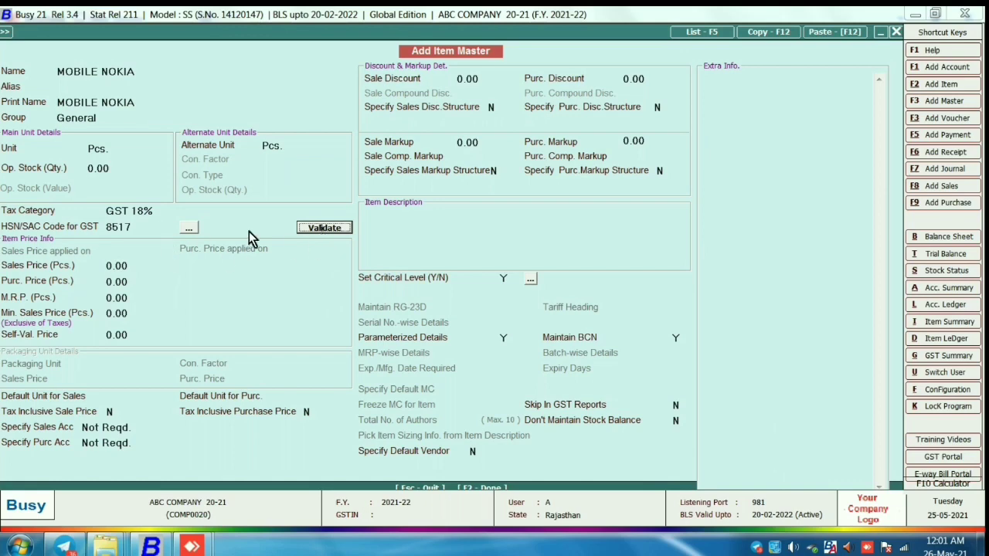
# Validate the item's HSN/SAC code 8517 again and save the MOBILE NOKIA item master
pyautogui.click(313, 228)
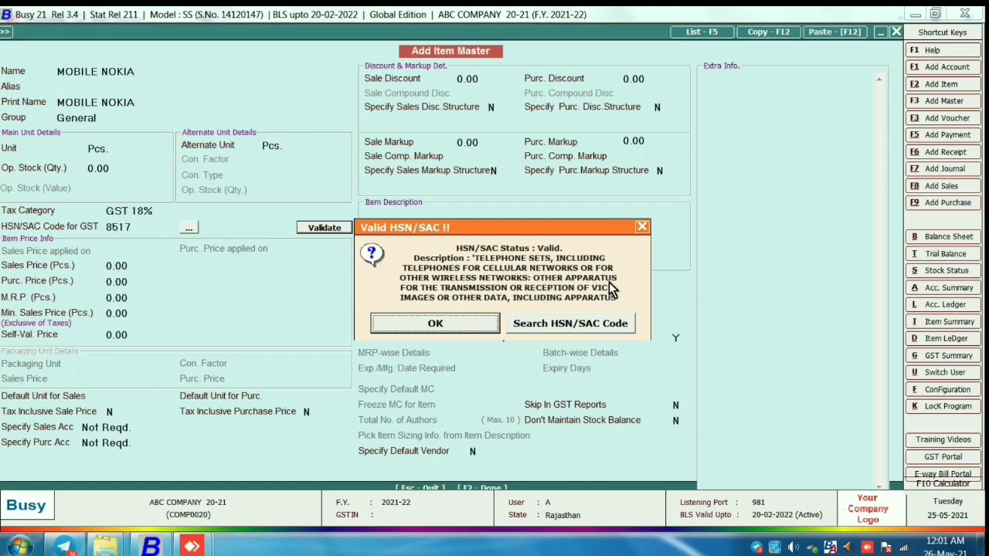
pyautogui.click(432, 324)
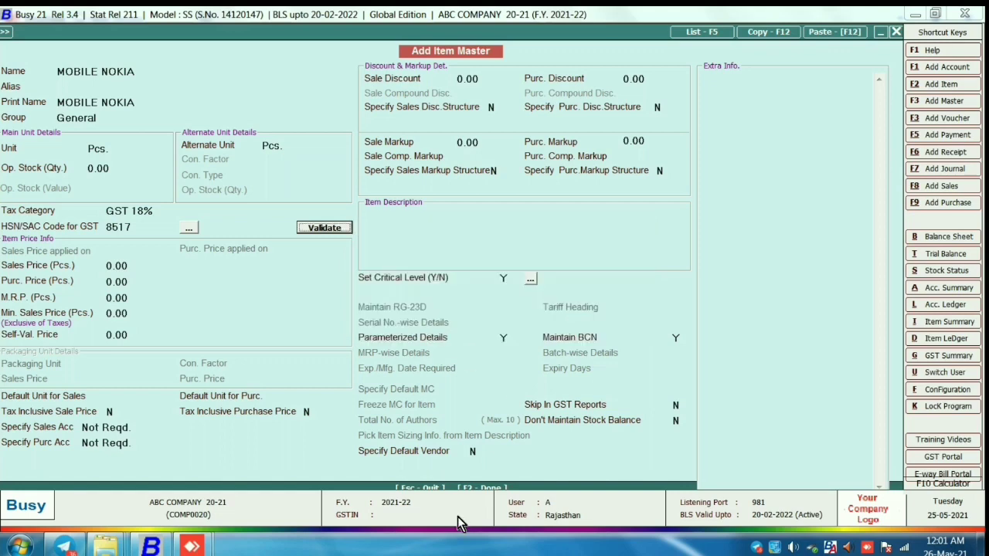
pyautogui.press('F2')
pyautogui.press('Return')
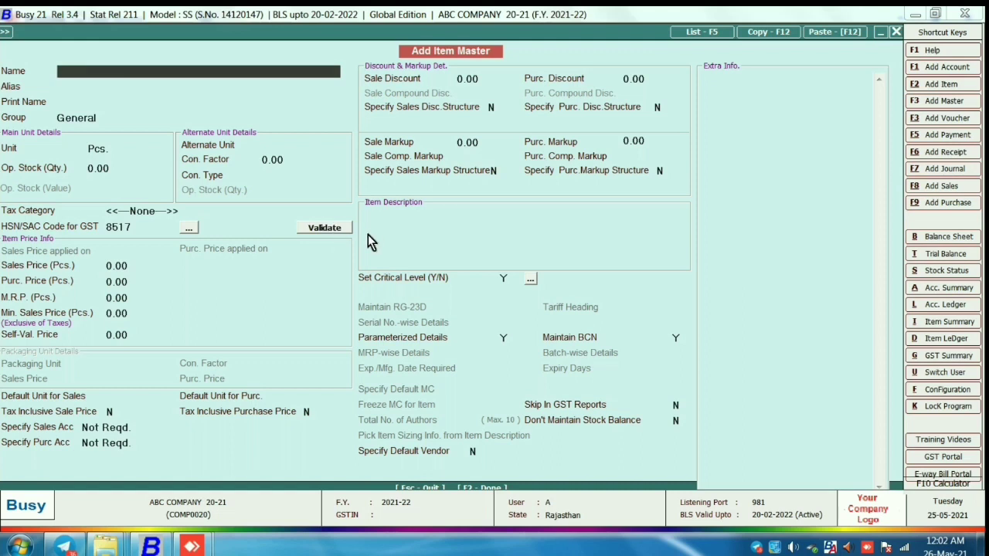
# Reopen the saved MOBILE NOKIA item master for modification and validate its HSN/SAC code
pyautogui.press('pageup')
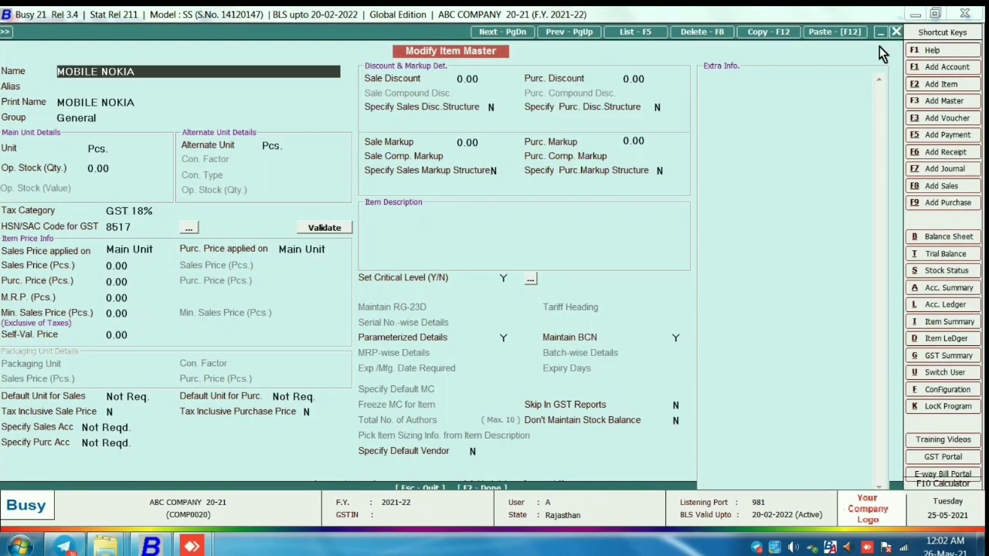
pyautogui.click(322, 228)
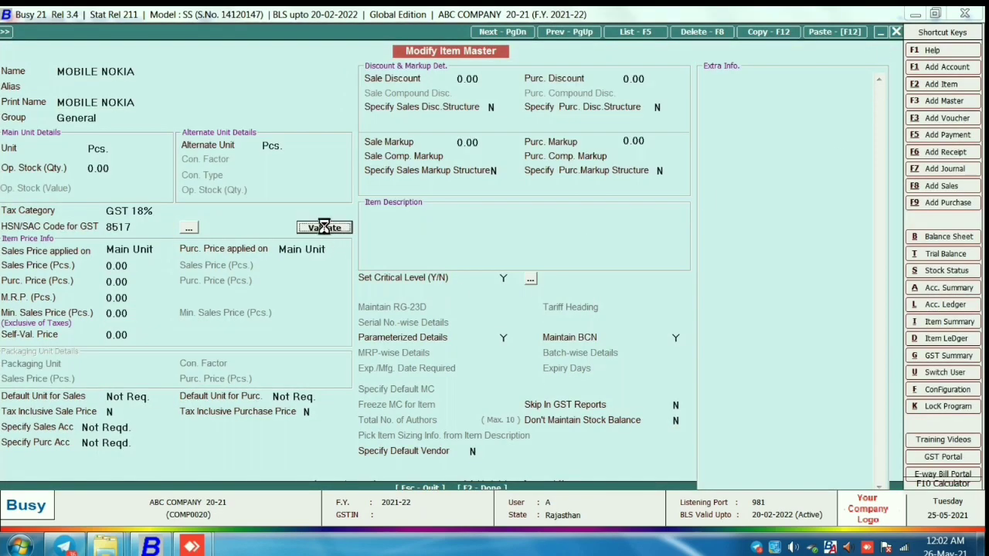
# Open the HSN/SAC code search from the validation result and search by code for 8517
pyautogui.click(556, 325)
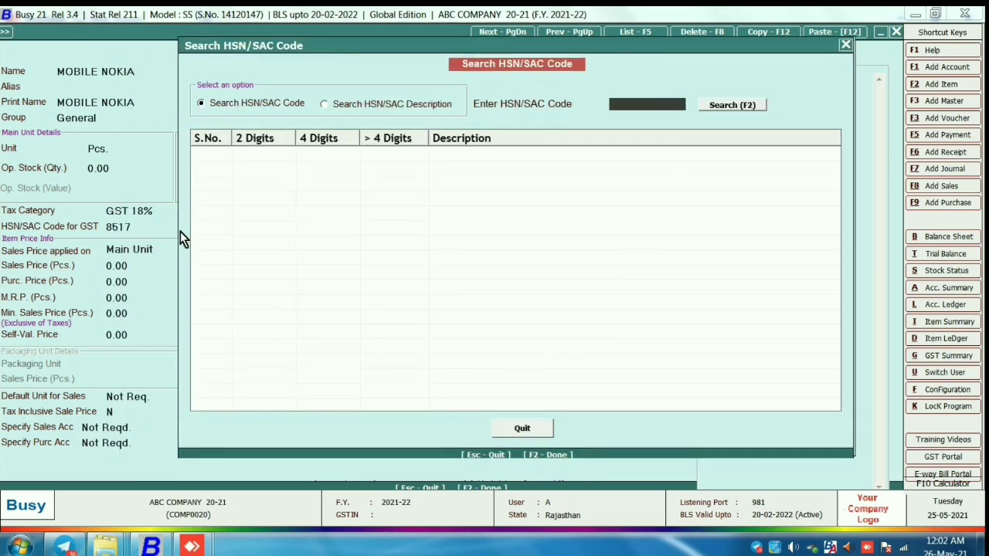
pyautogui.write('8517')
pyautogui.press('Return')
pyautogui.press('Return')
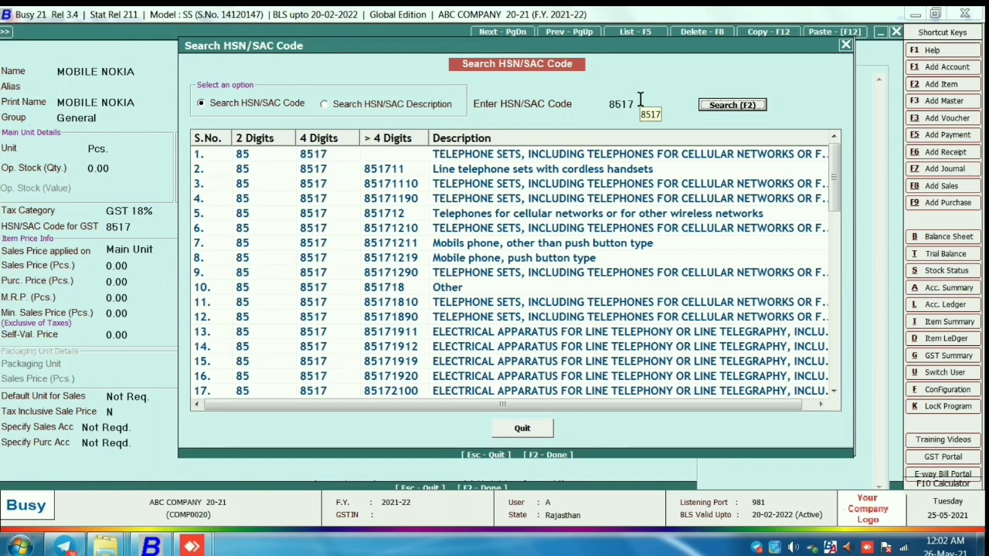